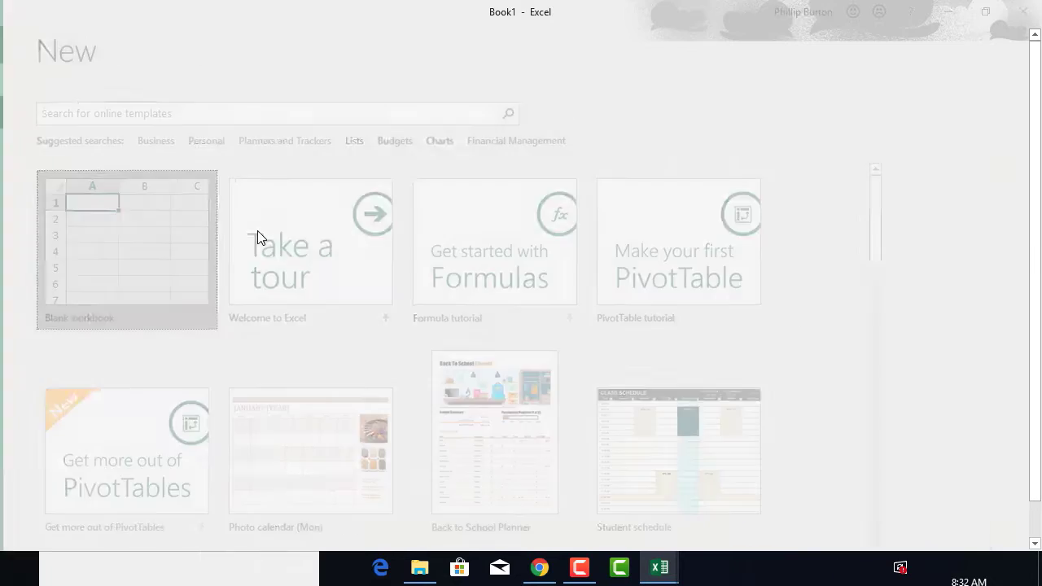
Select cell I5 in Book2, and switch to the Service invoice1 workbook and on to Book1.
{"action": "left_click", "coordinate": [467, 320]}
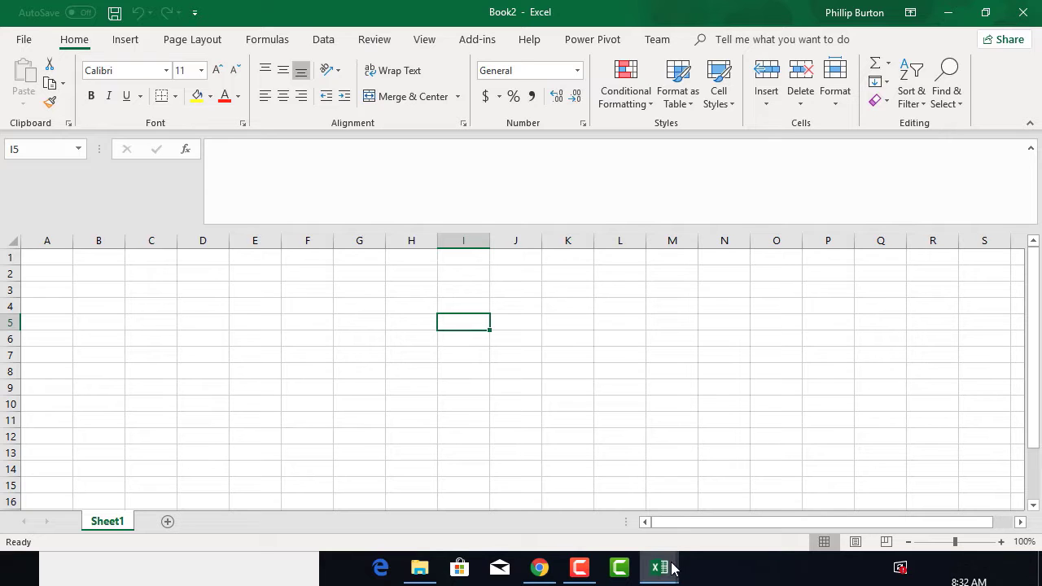
{"action": "mouse_move", "coordinate": [664, 572]}
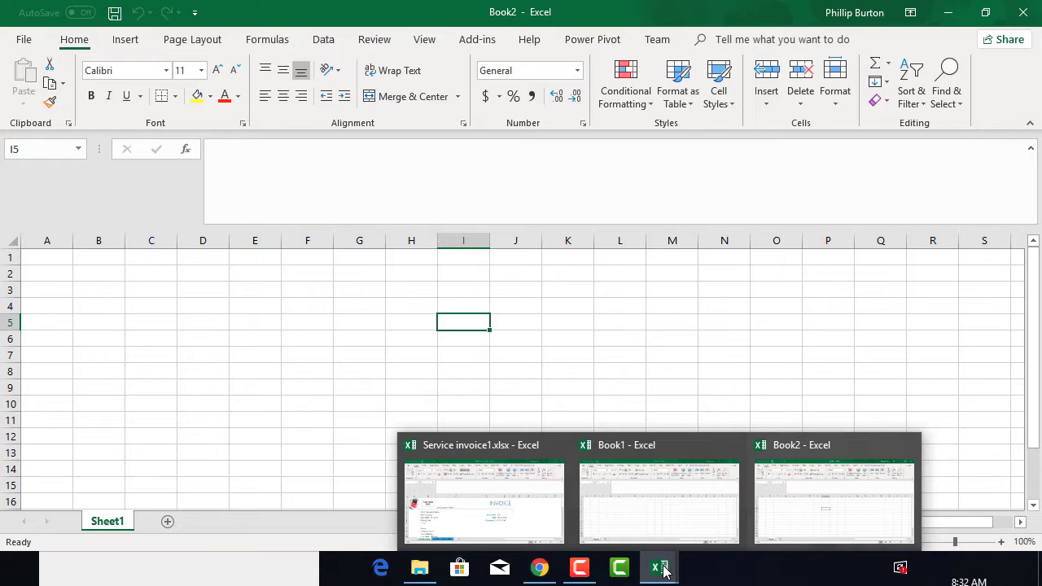
{"action": "left_click", "coordinate": [549, 516]}
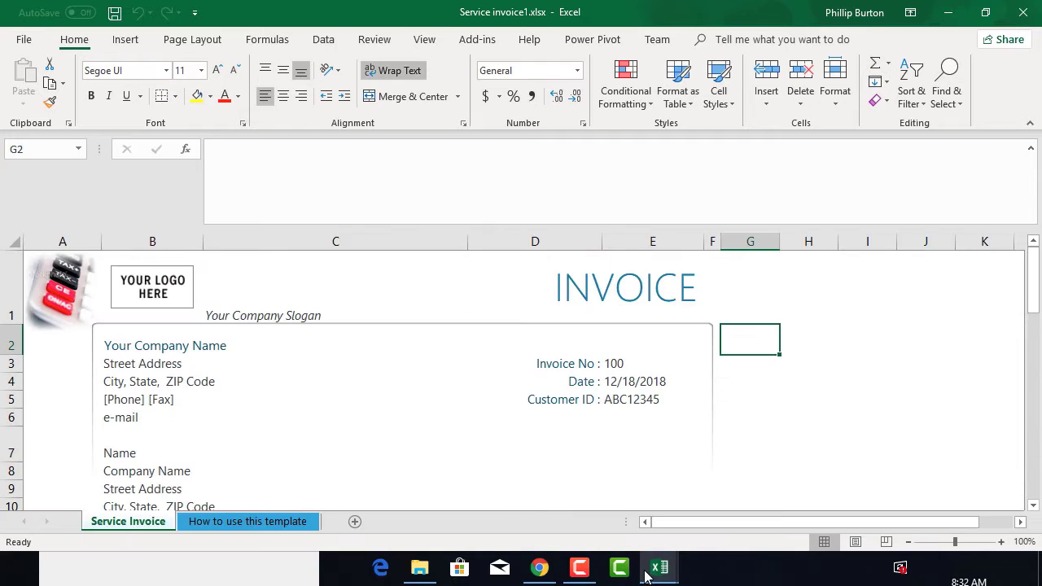
{"action": "left_click", "coordinate": [668, 494]}
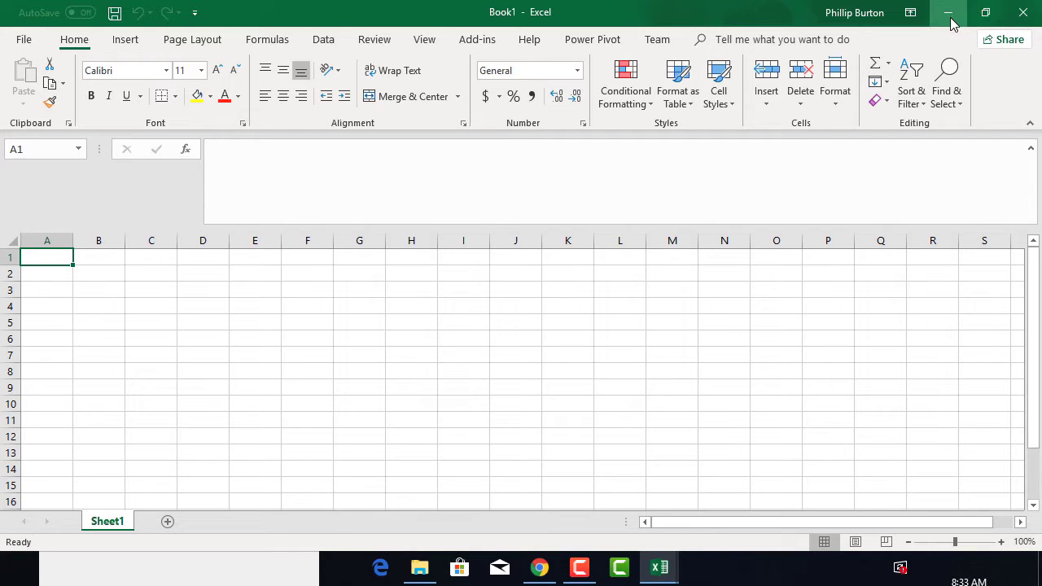
Restore the Book1 window down from full screen, make it smaller and reposition it over the invoice workbook.
{"action": "left_click", "coordinate": [993, 22]}
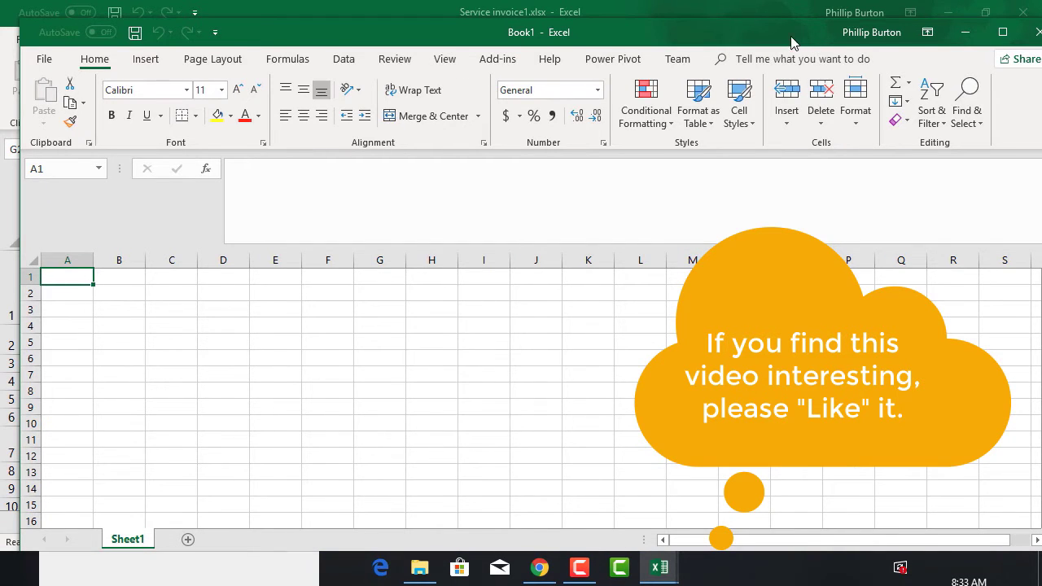
{"action": "left_click_drag", "start_coordinate": [787, 38], "coordinate": [727, 25]}
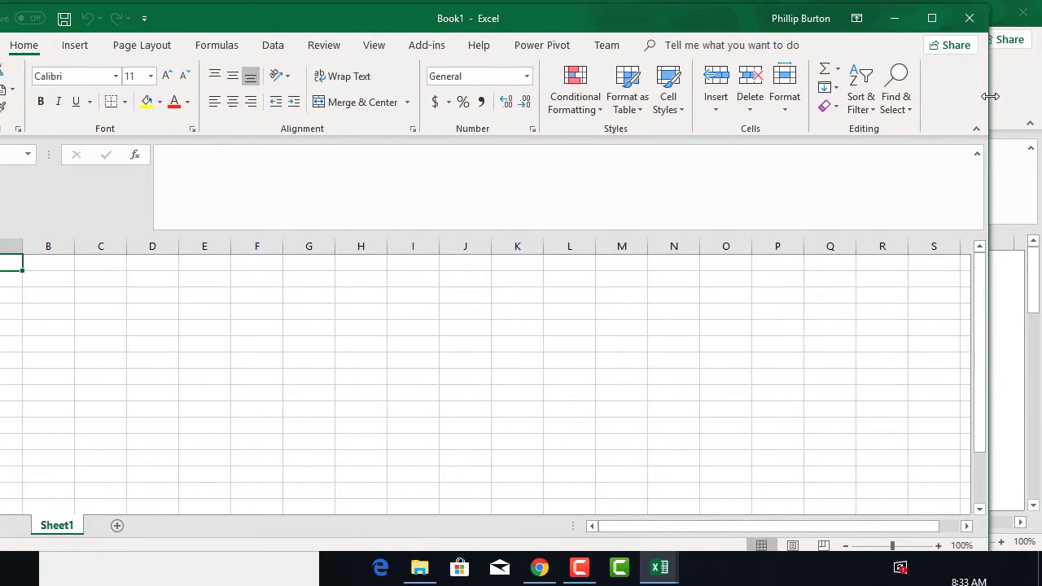
{"action": "left_click_drag", "start_coordinate": [990, 96], "coordinate": [762, 253]}
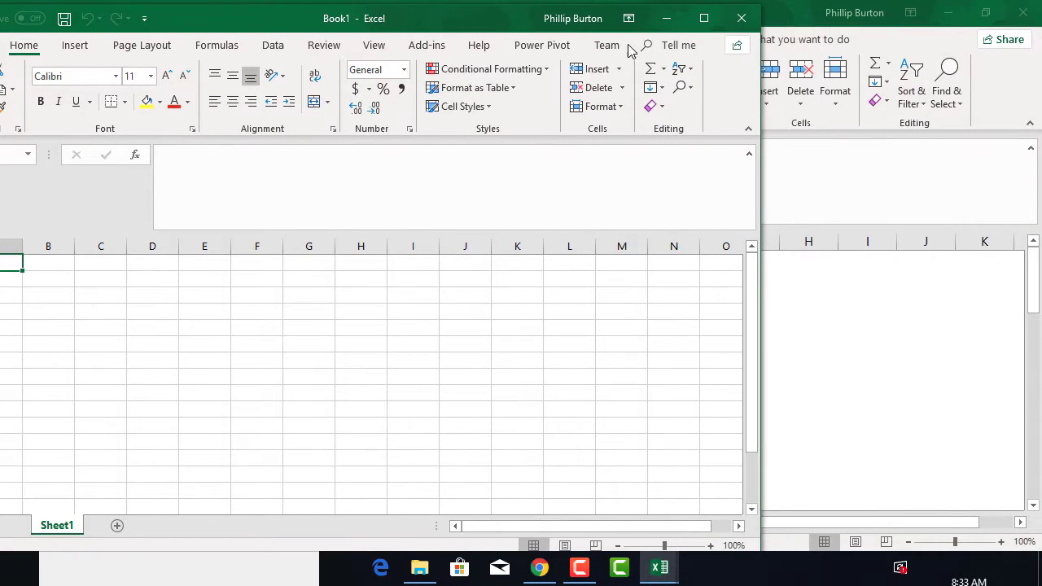
{"action": "left_click_drag", "start_coordinate": [530, 2], "coordinate": [547, 23]}
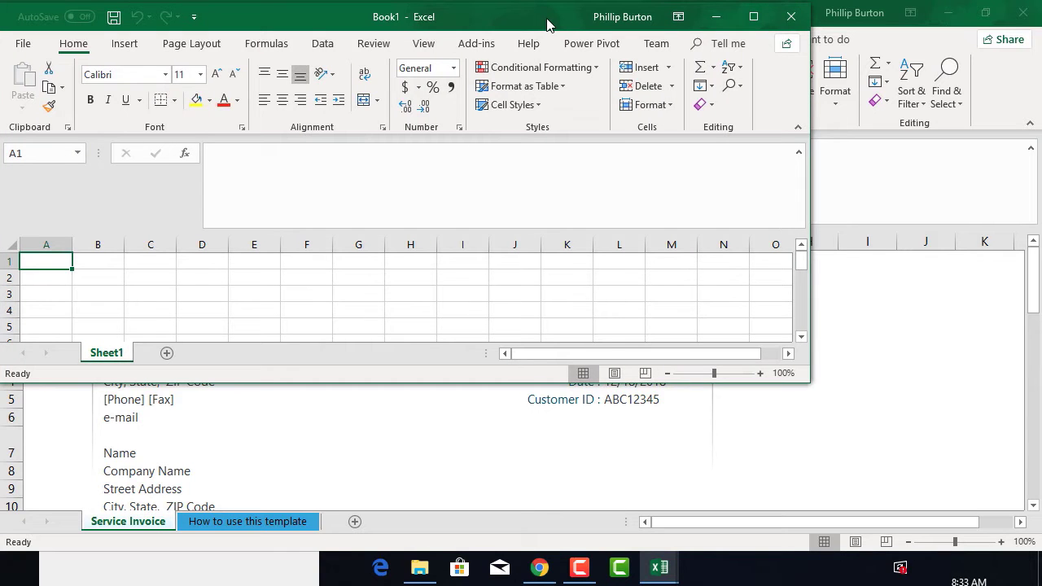
Snap Book1 to the left half of the screen and Book2 to the right half, and select cell B13 in Book2.
{"action": "left_click_drag", "start_coordinate": [547, 23], "coordinate": [3, 195]}
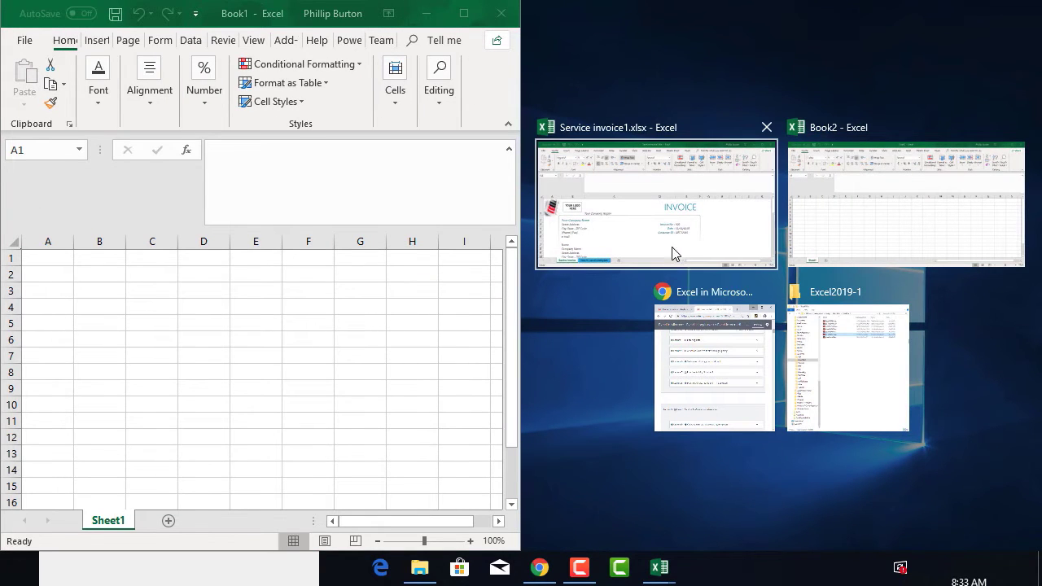
{"action": "left_click", "coordinate": [879, 252]}
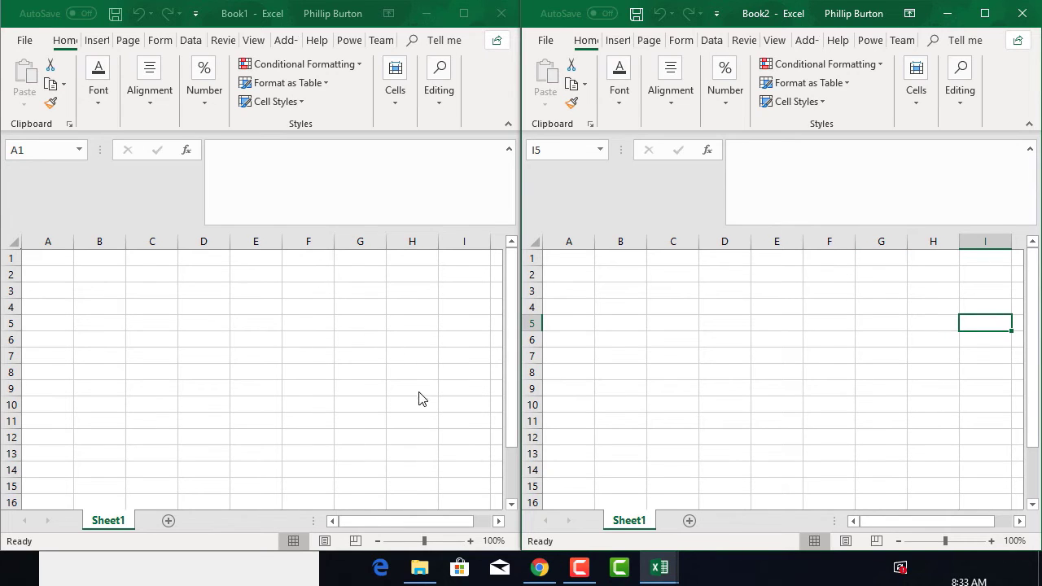
{"action": "left_click", "coordinate": [620, 453]}
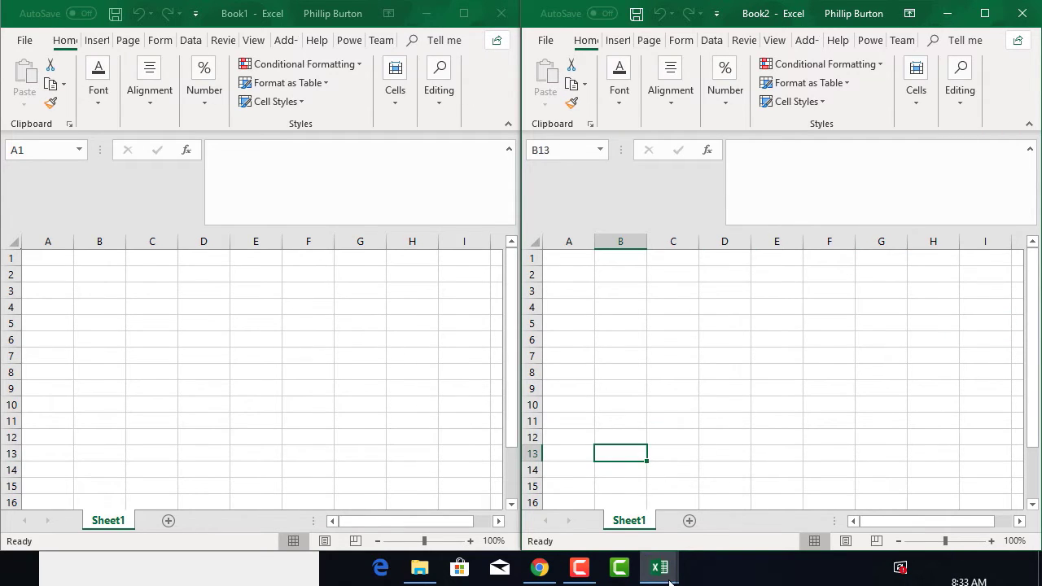
Switch to Service invoice1, select cell I2, and shrink its window so it floats over Book1 and Book2.
{"action": "mouse_move", "coordinate": [663, 574]}
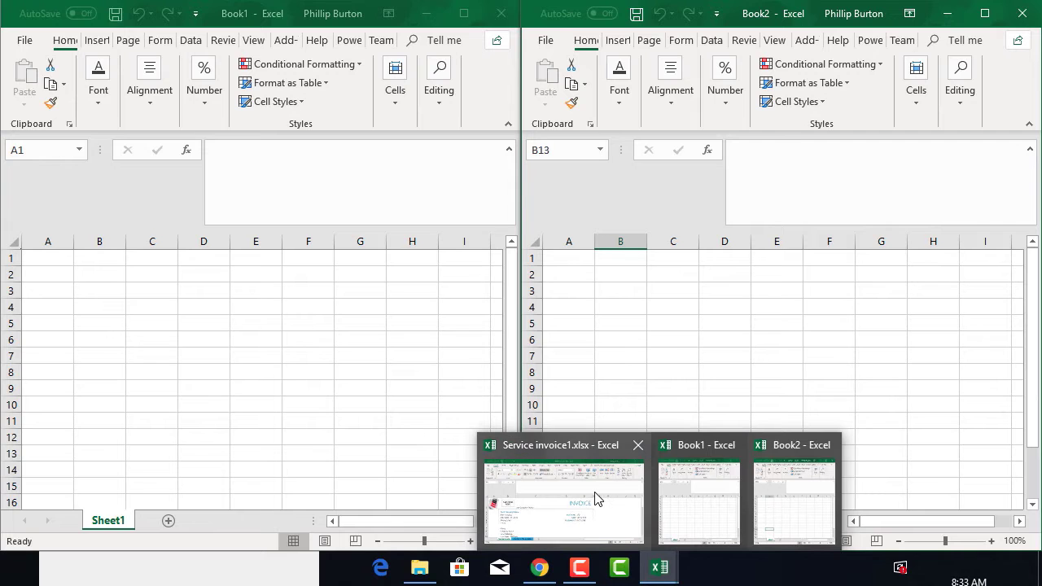
{"action": "left_click", "coordinate": [595, 496]}
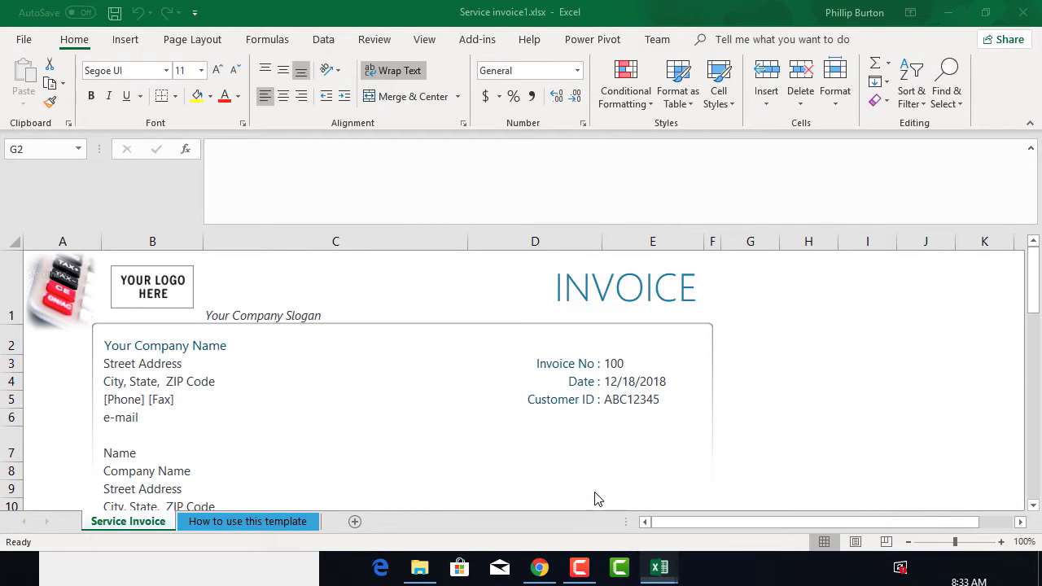
{"action": "left_click", "coordinate": [867, 338]}
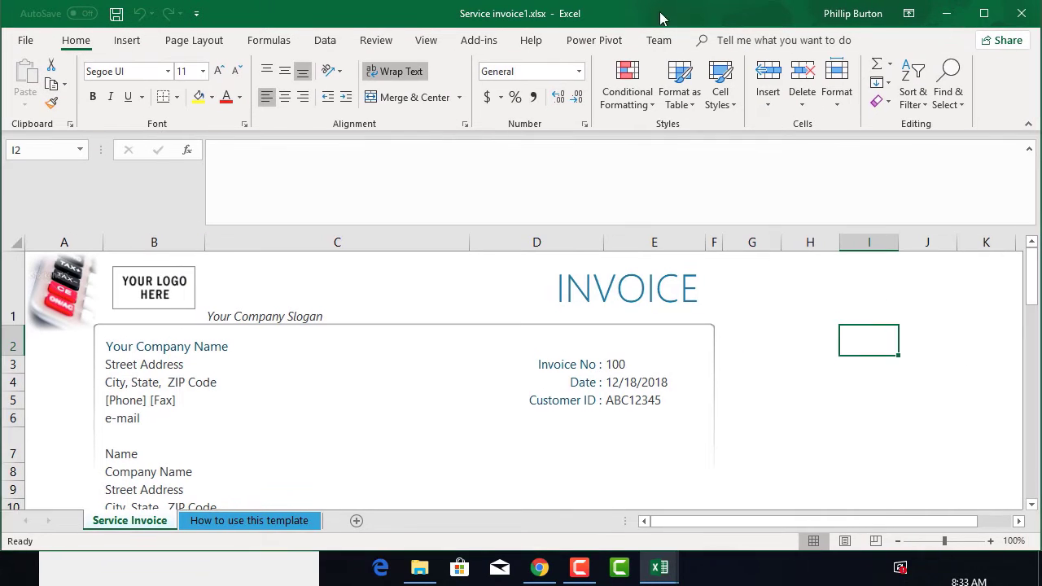
{"action": "left_click_drag", "start_coordinate": [680, 11], "coordinate": [699, 130]}
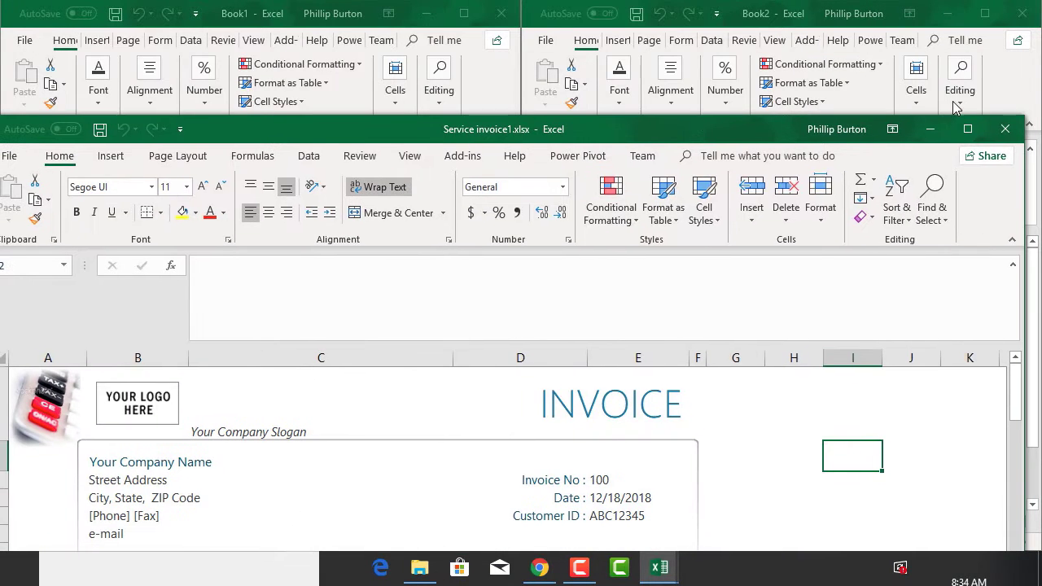
{"action": "left_click_drag", "start_coordinate": [1014, 116], "coordinate": [515, 285]}
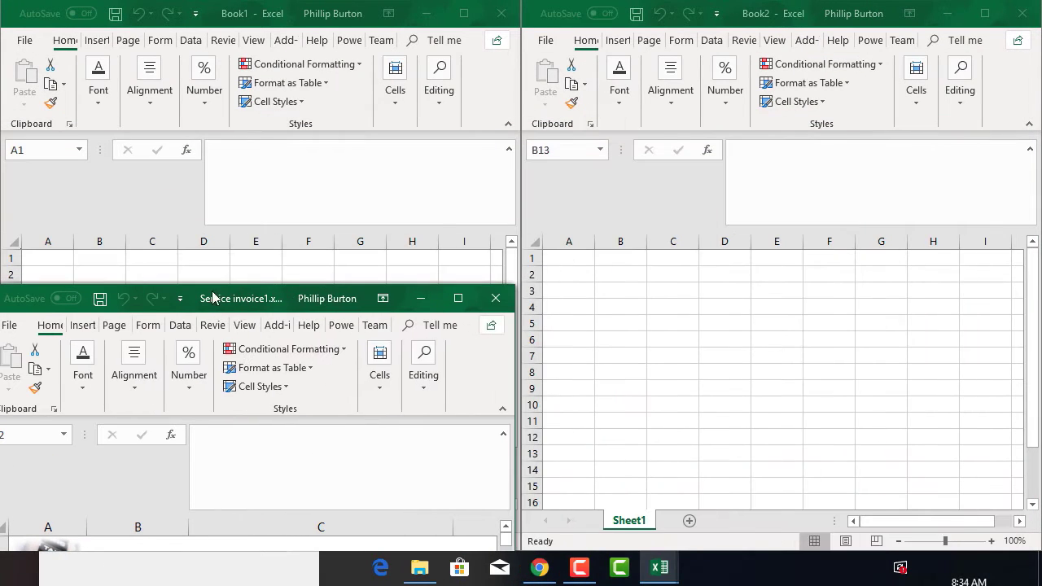
{"action": "left_click_drag", "start_coordinate": [252, 306], "coordinate": [427, 77]}
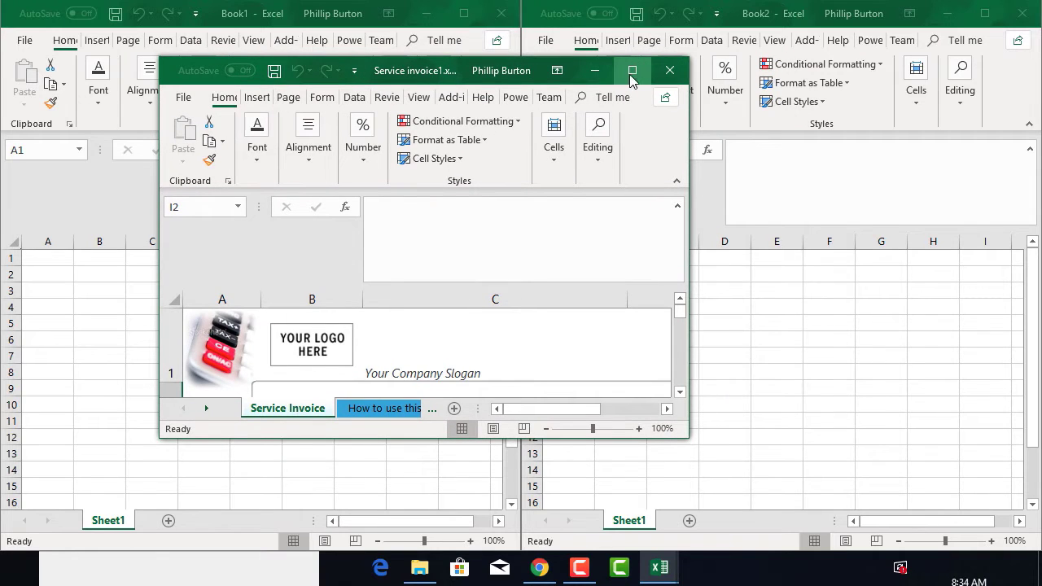
Toggle the Service invoice1 window between maximised and restored size, and leave it maximised.
{"action": "left_click", "coordinate": [635, 77]}
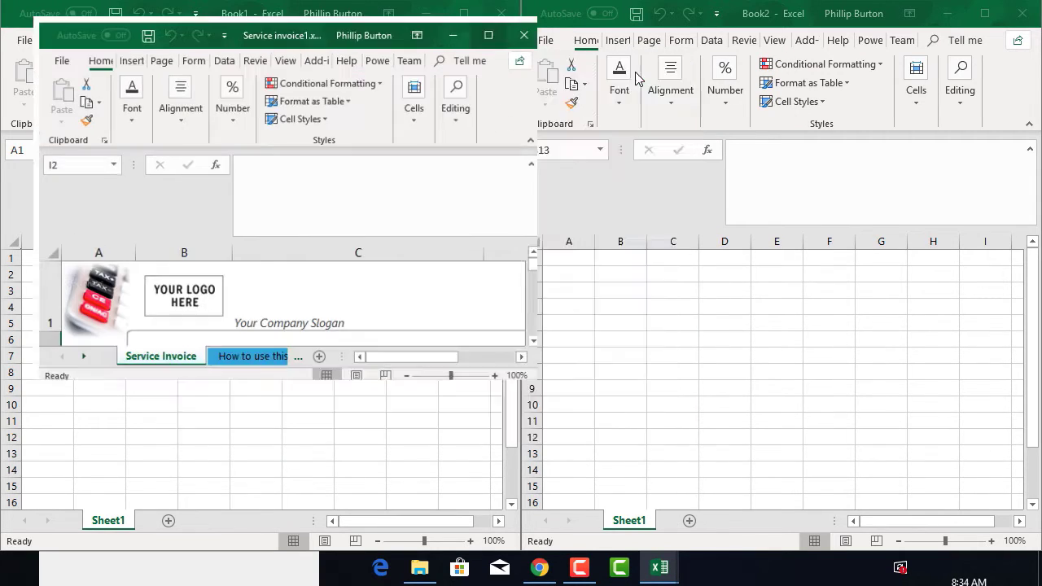
{"action": "left_click", "coordinate": [988, 14]}
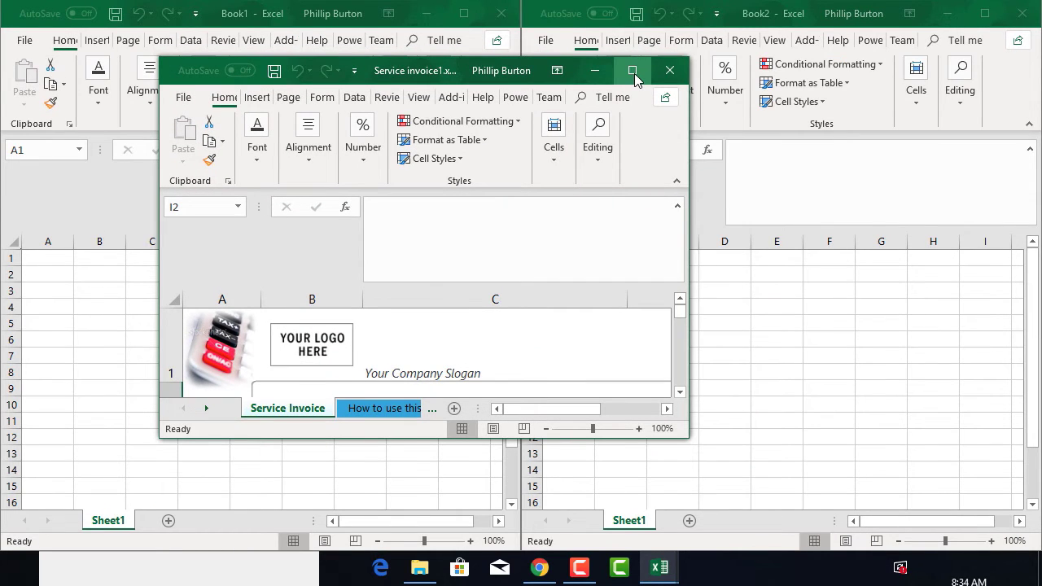
{"action": "left_click", "coordinate": [635, 73]}
{"action": "left_click", "coordinate": [987, 13]}
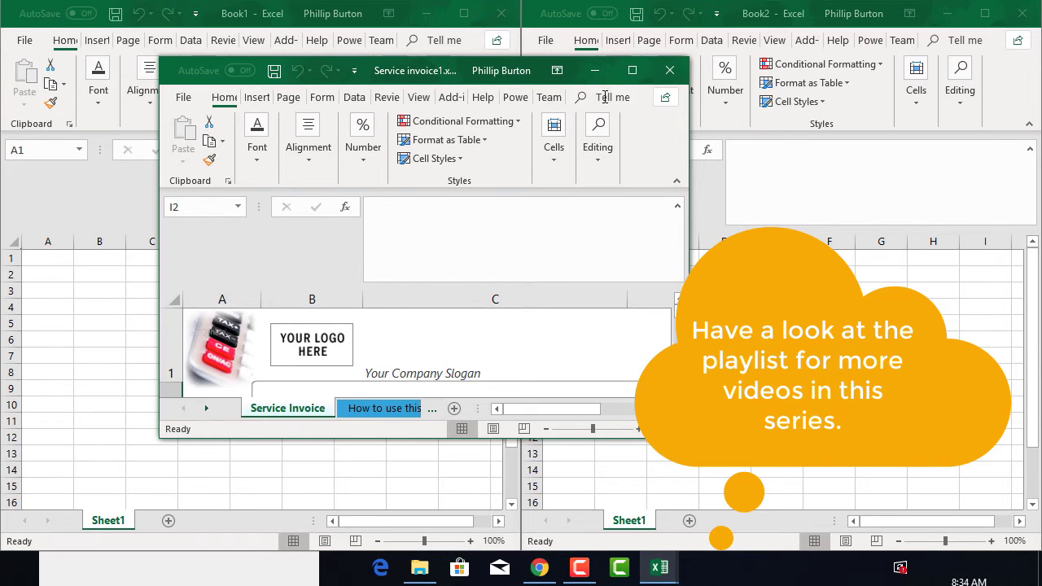
{"action": "left_click", "coordinate": [632, 70]}
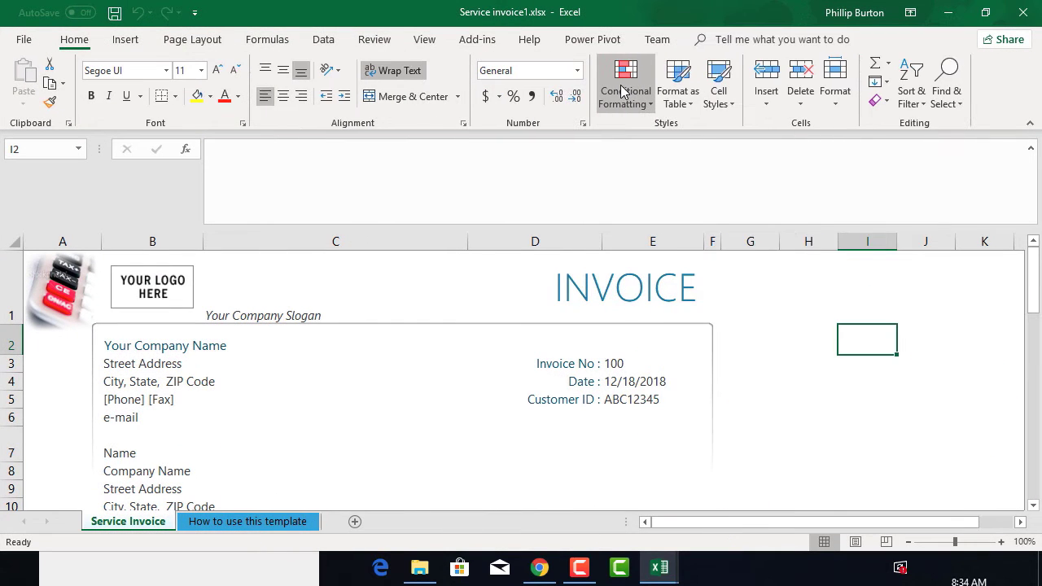
Cascade all open workbook windows.
{"action": "left_click", "coordinate": [666, 567]}
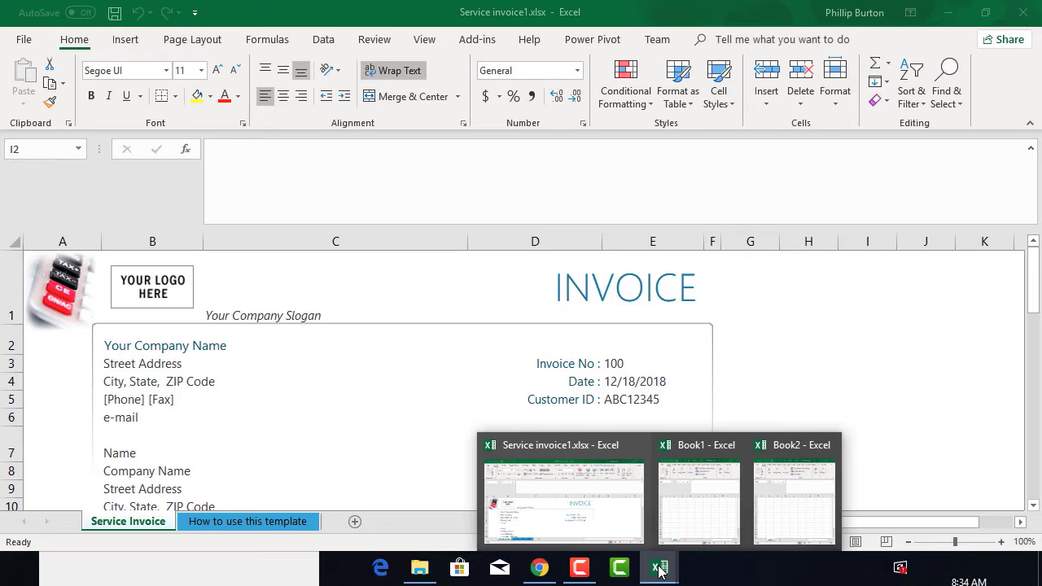
{"action": "right_click", "coordinate": [659, 569]}
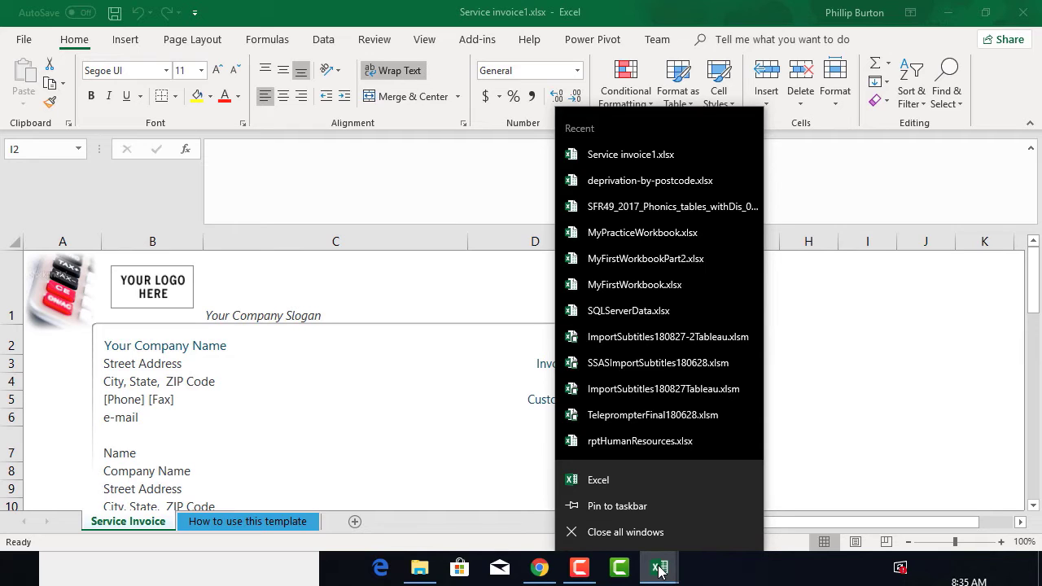
{"action": "right_click", "coordinate": [660, 570], "text": "shift"}
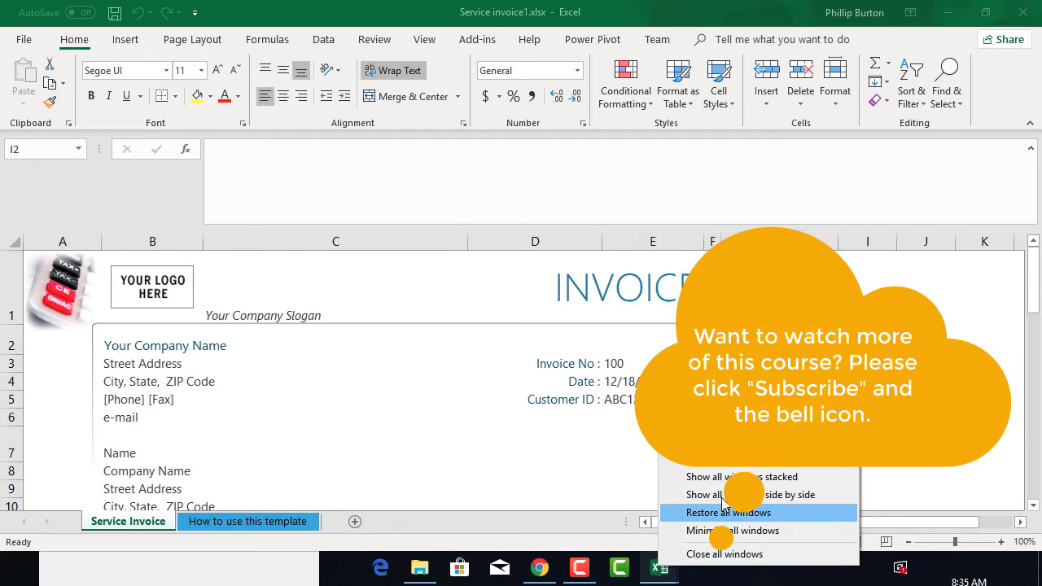
{"action": "left_click", "coordinate": [758, 462]}
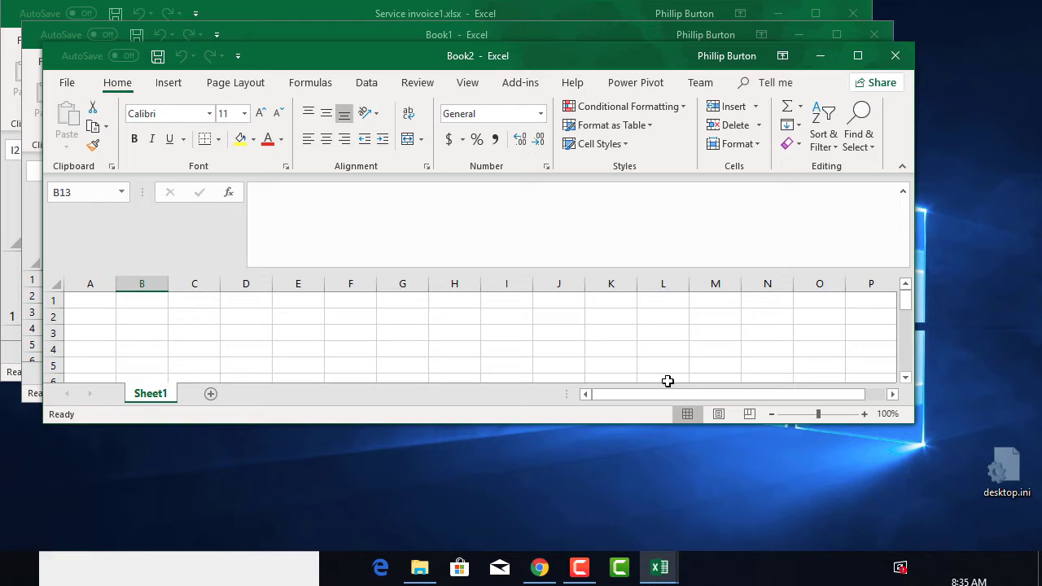
Arrange all open workbook windows stacked, and rearrange them side by side.
{"action": "right_click", "coordinate": [661, 567], "text": "shift"}
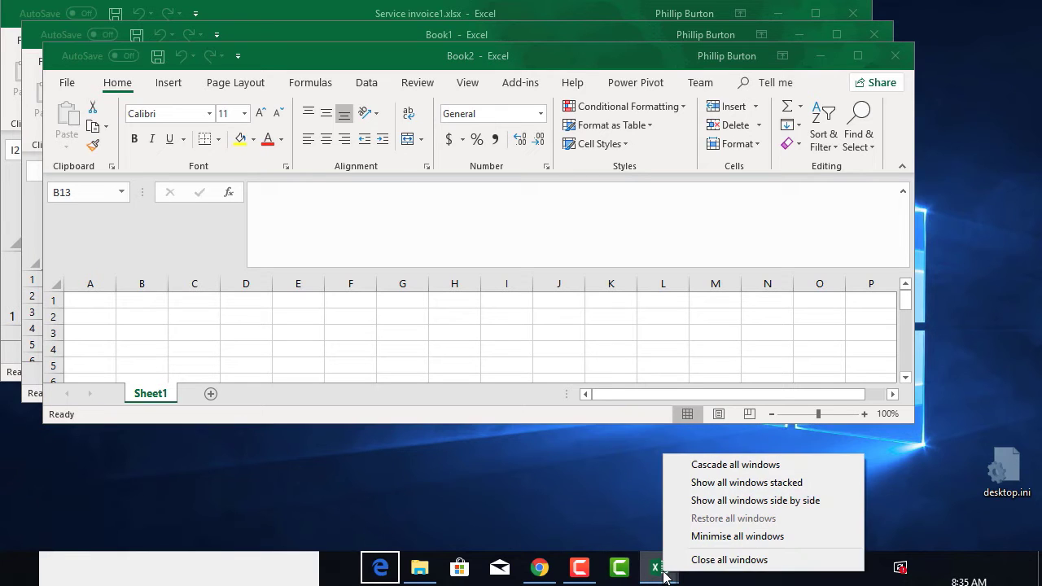
{"action": "left_click", "coordinate": [749, 486]}
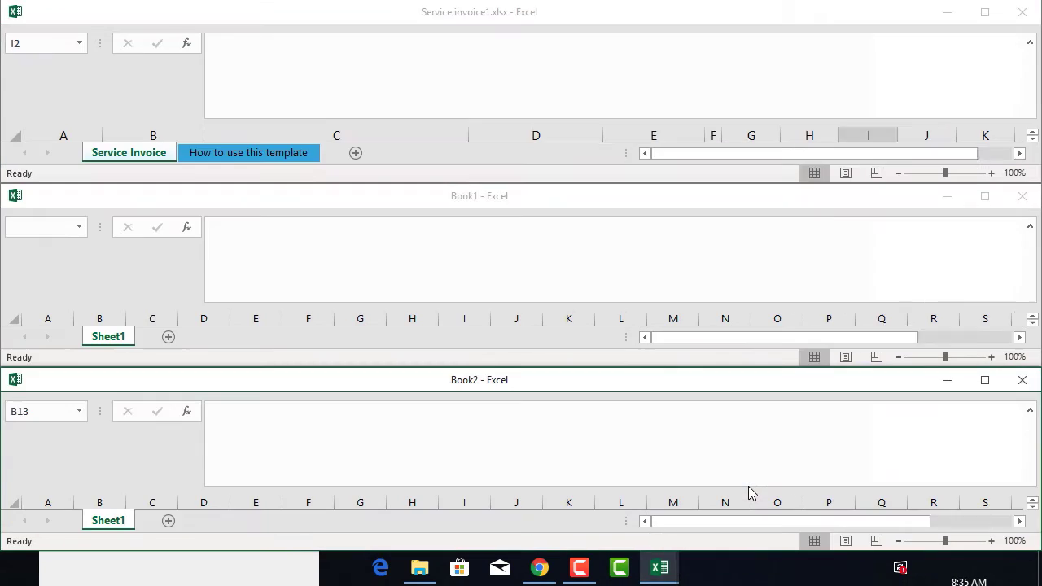
{"action": "right_click", "coordinate": [666, 569], "text": "shift"}
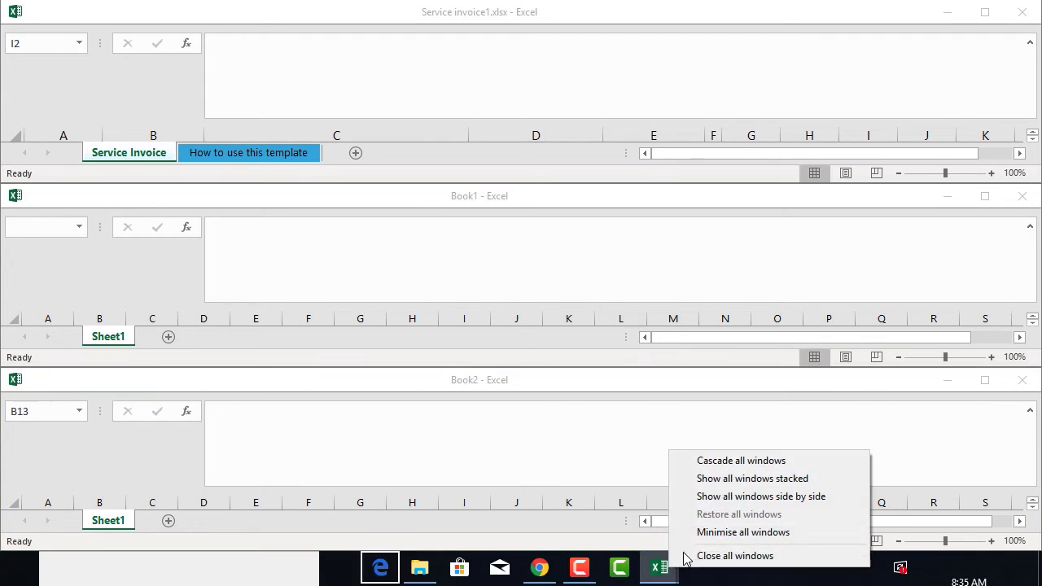
{"action": "left_click", "coordinate": [735, 496]}
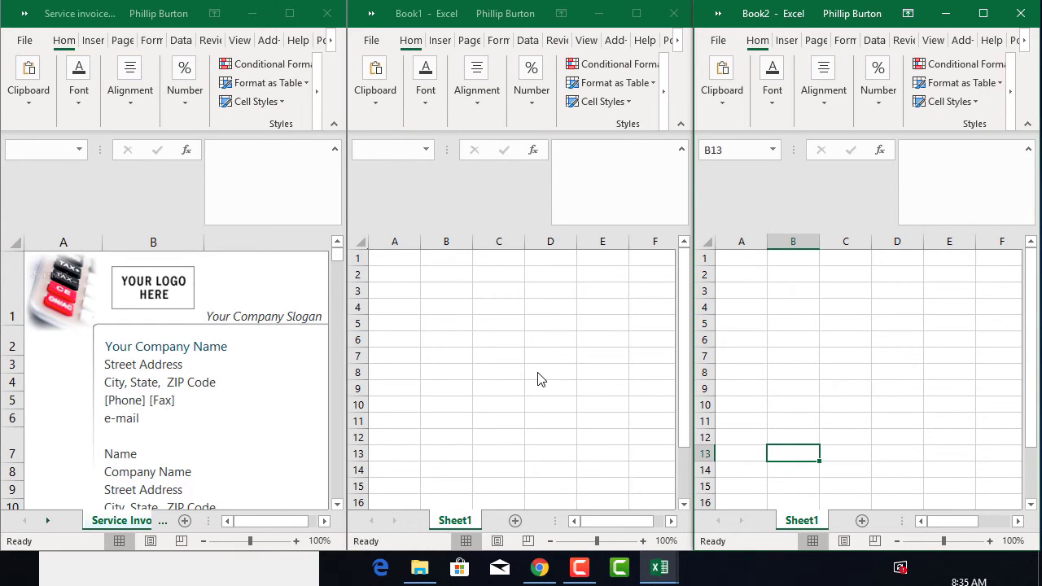
Minimise all workbook windows and restore them all to the screen.
{"action": "right_click", "coordinate": [659, 568], "text": "shift"}
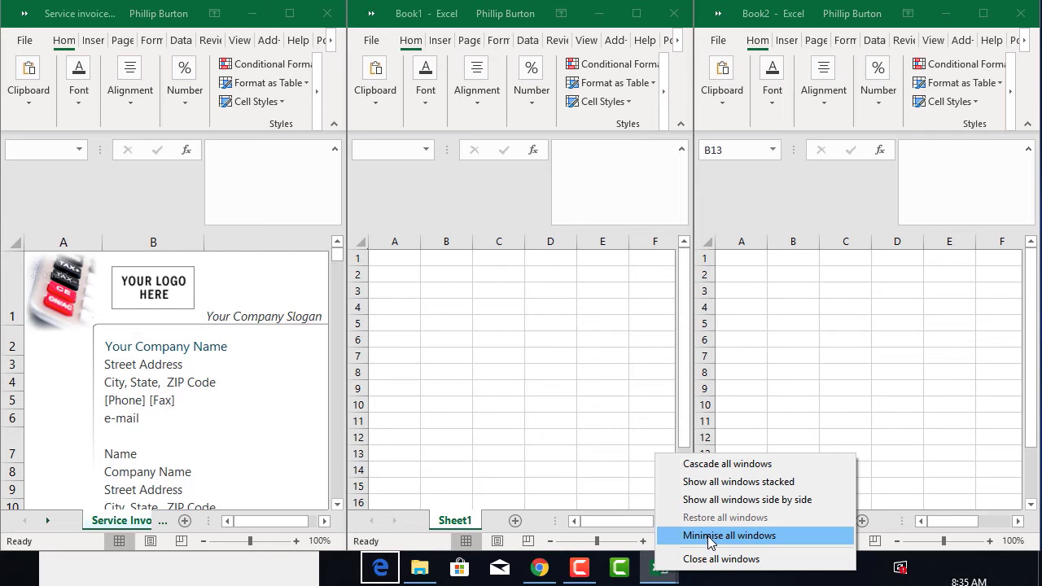
{"action": "left_click", "coordinate": [709, 536]}
{"action": "mouse_move", "coordinate": [665, 567]}
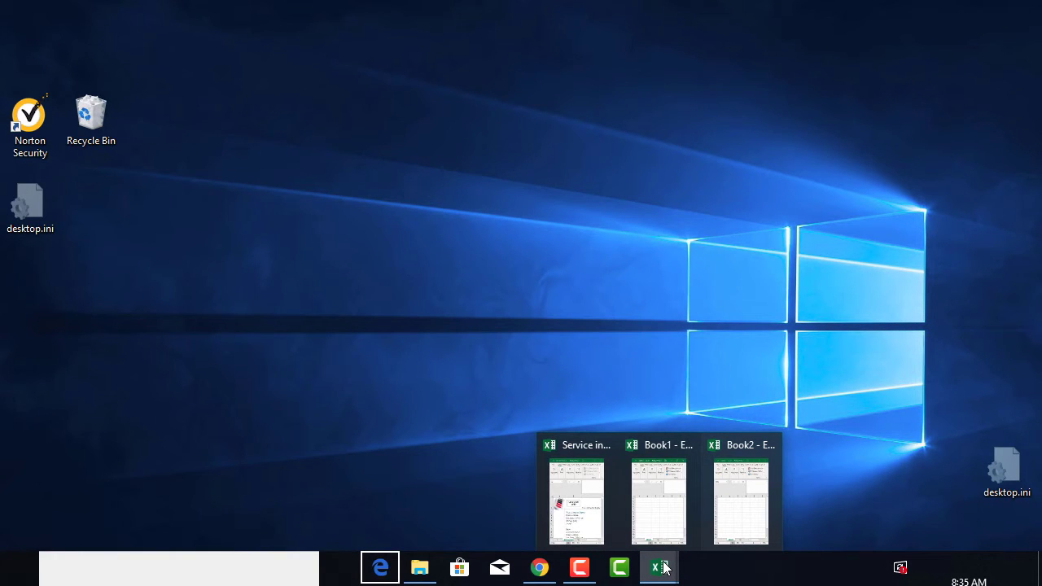
{"action": "right_click", "coordinate": [665, 567], "text": "shift"}
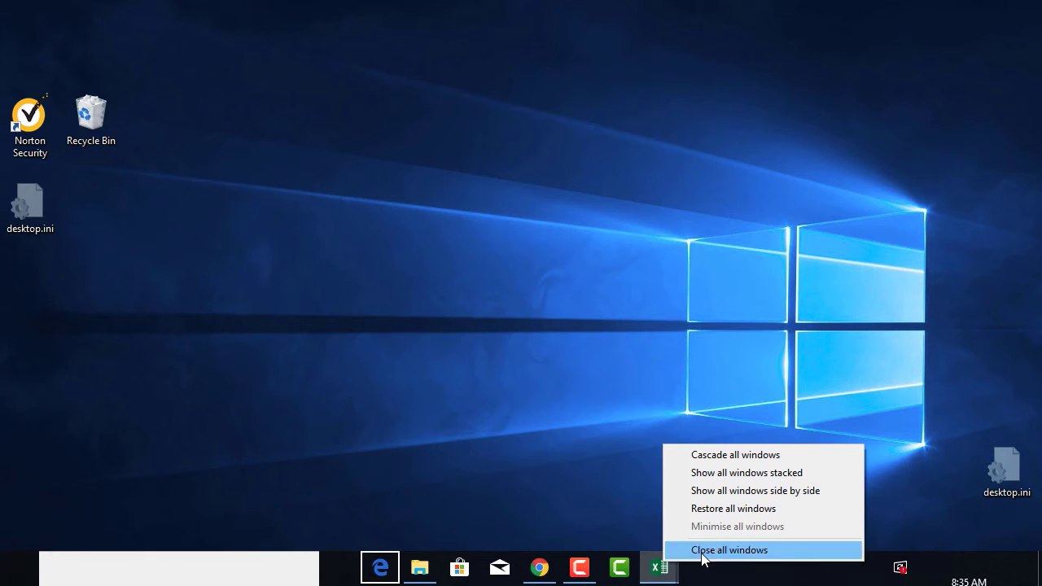
{"action": "left_click", "coordinate": [722, 506]}
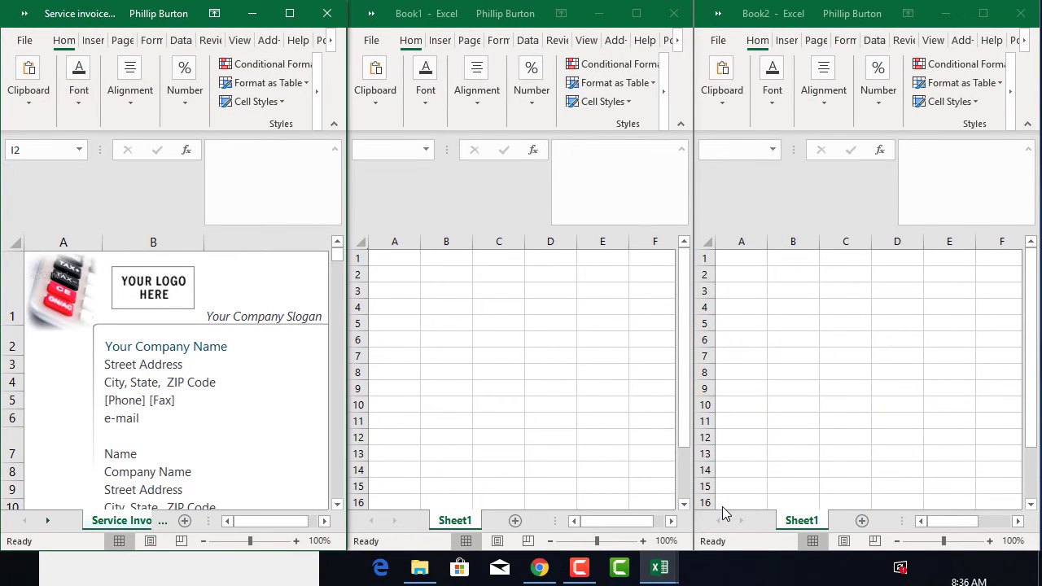
Maximise the Service invoice1 window, and use Switch Windows to bring up Book2 as a maximised window.
{"action": "left_click", "coordinate": [289, 13]}
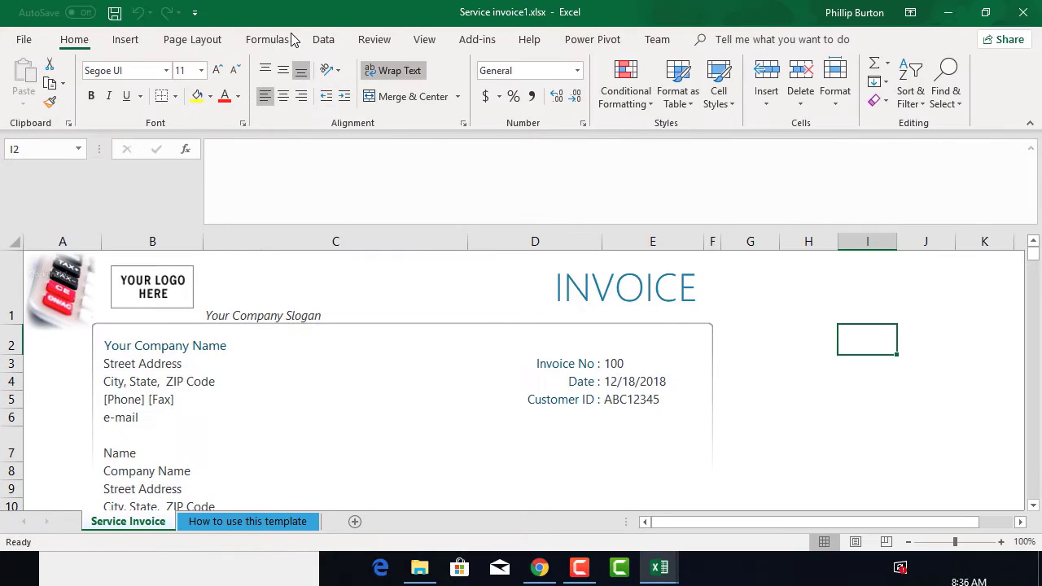
{"action": "left_click", "coordinate": [429, 43]}
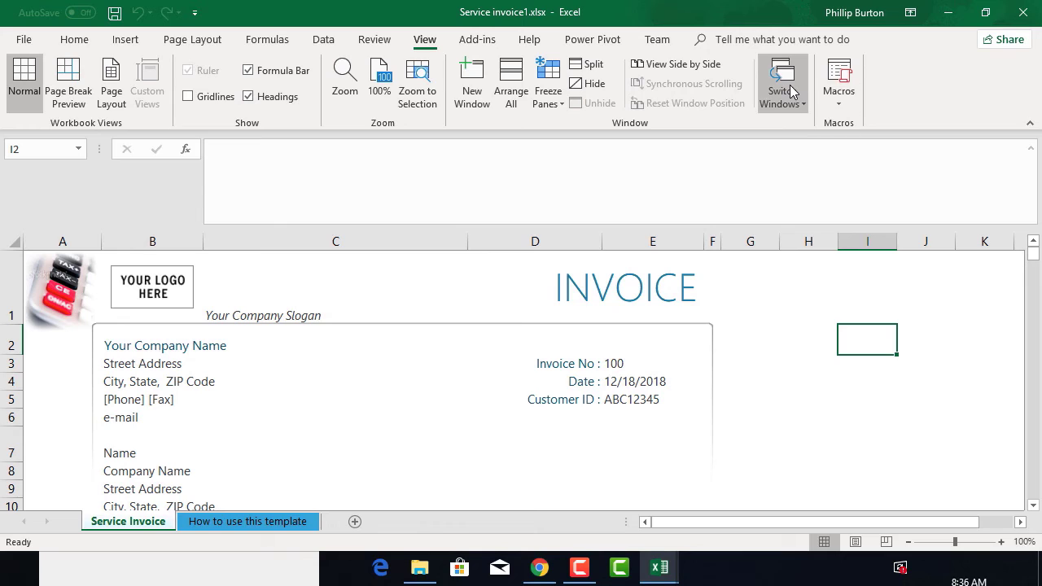
{"action": "left_click", "coordinate": [790, 92]}
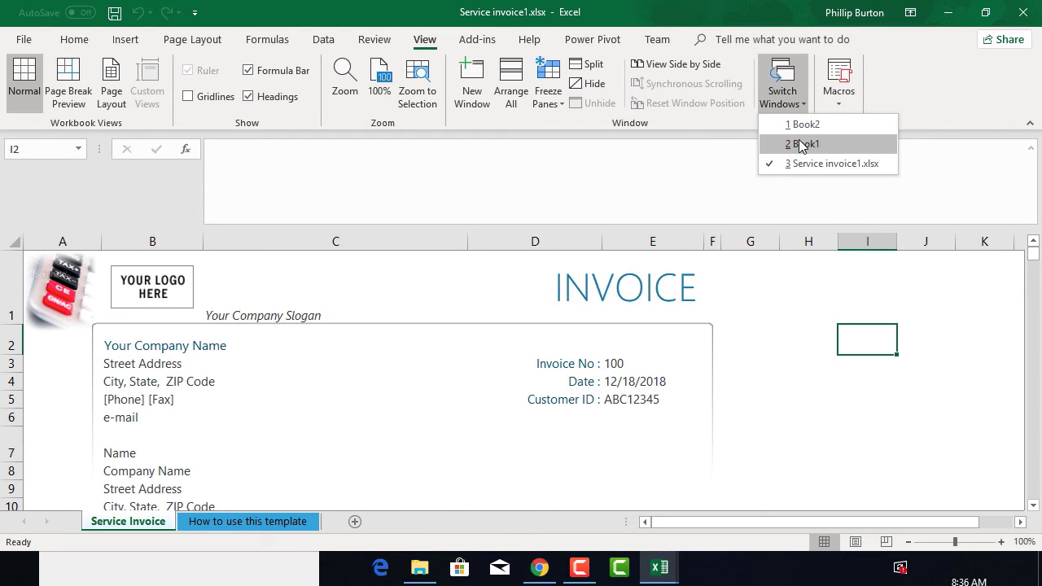
{"action": "left_click", "coordinate": [809, 125]}
{"action": "left_click", "coordinate": [990, 11]}
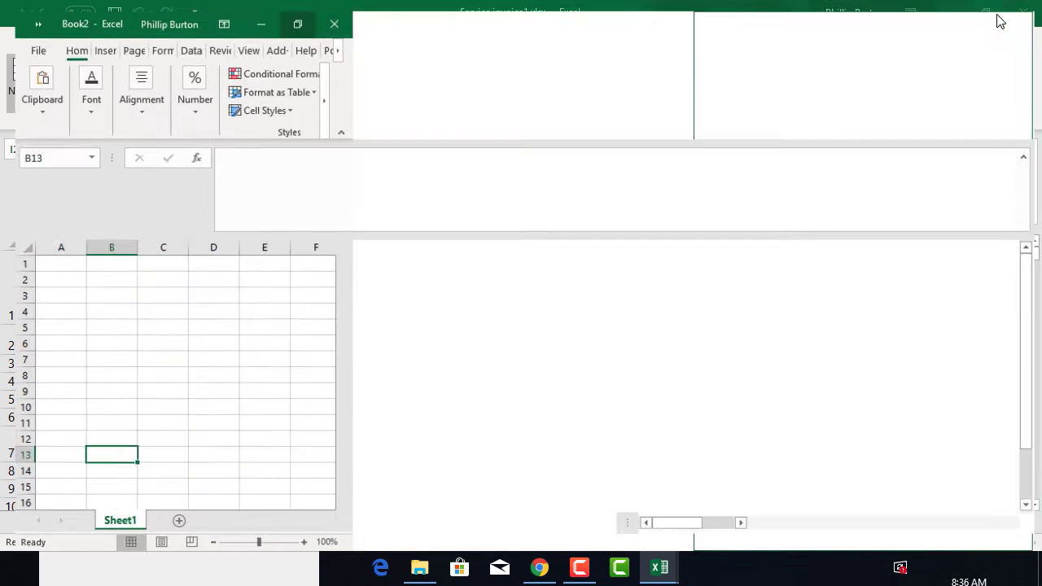
Switch from Book2 to Book1 with Switch Windows and maximise the Book1 window.
{"action": "left_click", "coordinate": [425, 40]}
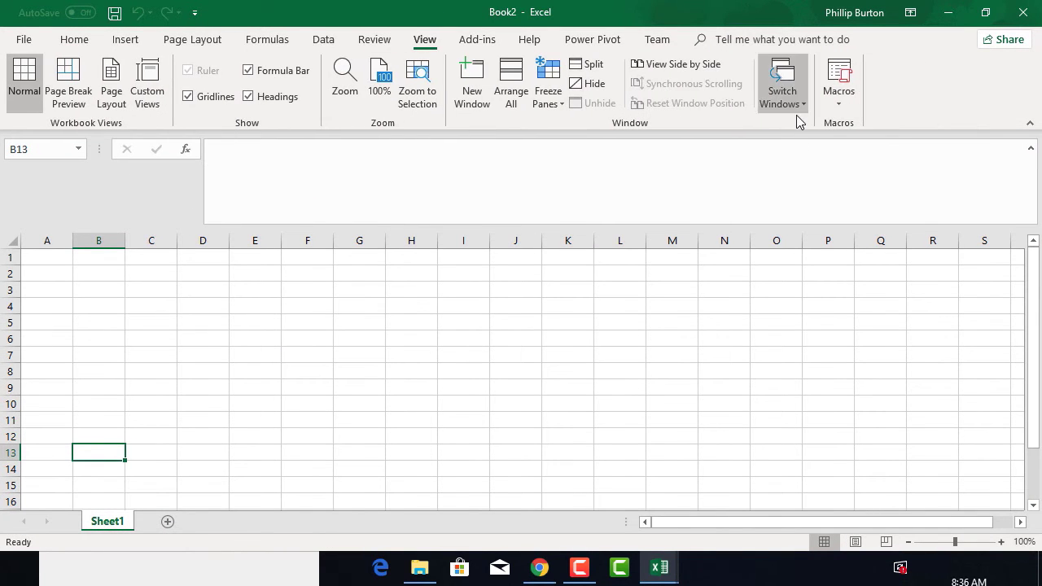
{"action": "left_click", "coordinate": [798, 115]}
{"action": "left_click", "coordinate": [814, 144]}
{"action": "left_click", "coordinate": [645, 13]}
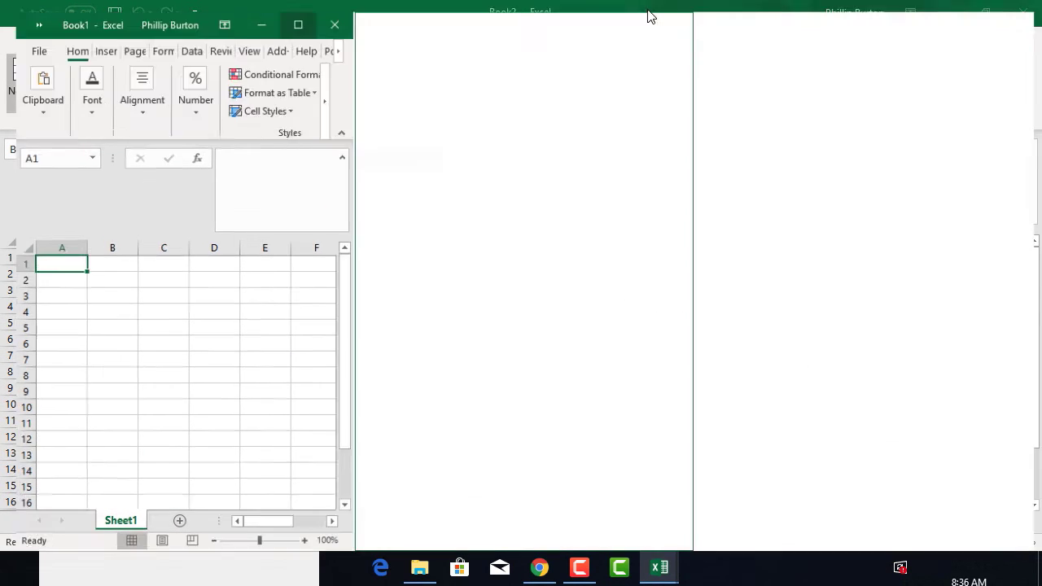
Return to the Service invoice1.xlsx workbook using Excel's Switch Windows command.
{"action": "left_click", "coordinate": [425, 39]}
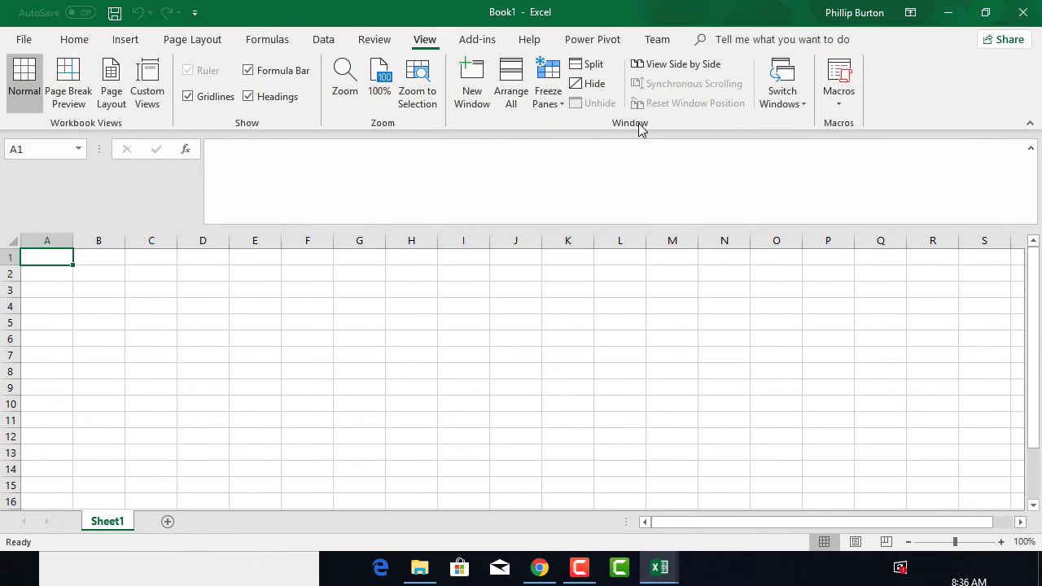
{"action": "left_click", "coordinate": [787, 102]}
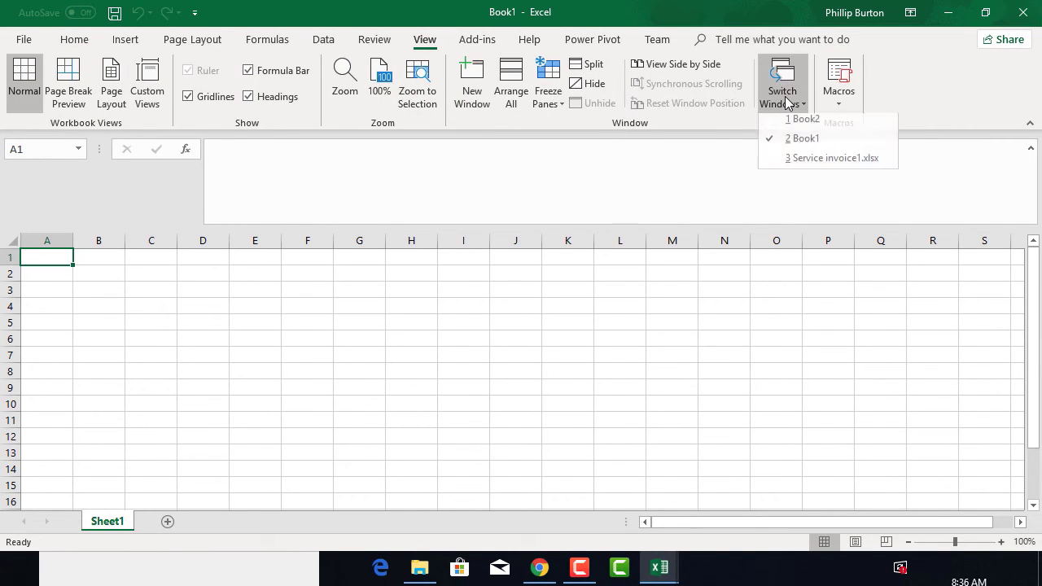
{"action": "left_click", "coordinate": [810, 164]}
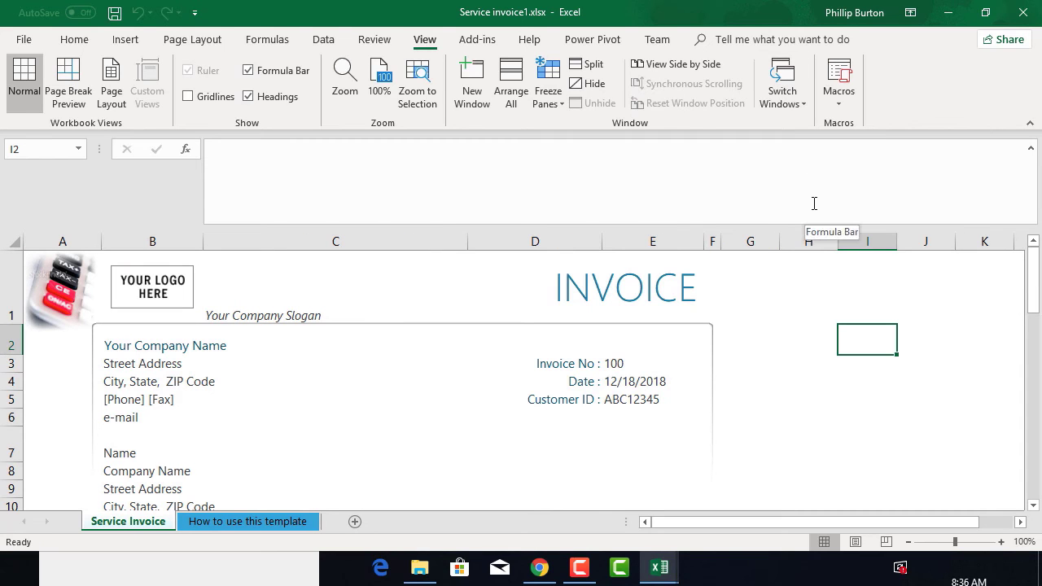